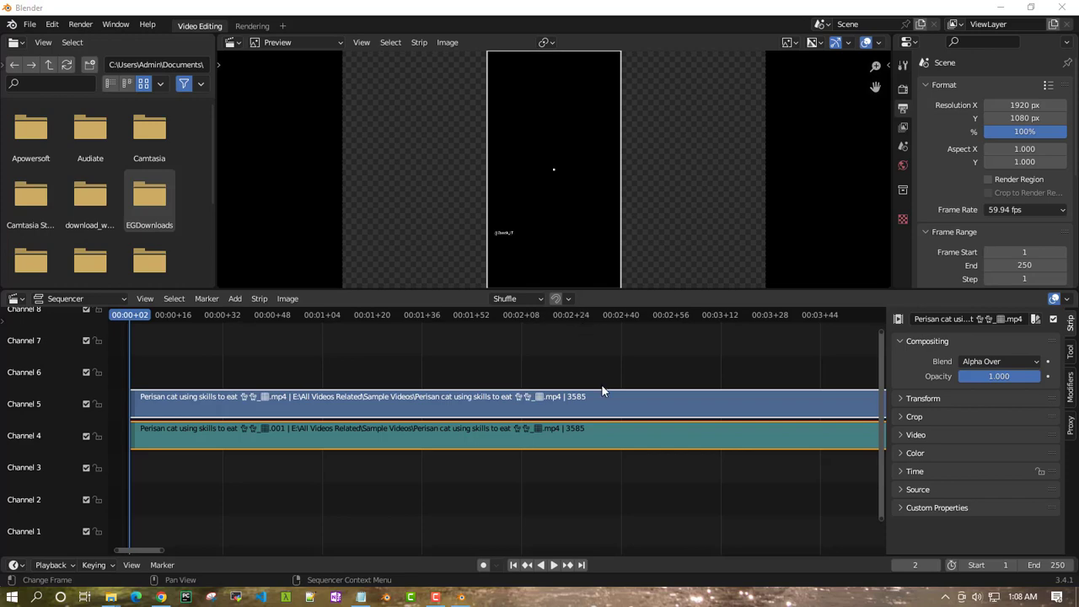
- Play the sequence, then stop it with the playhead near frame 132 on the cat video's title card
click(552, 355)
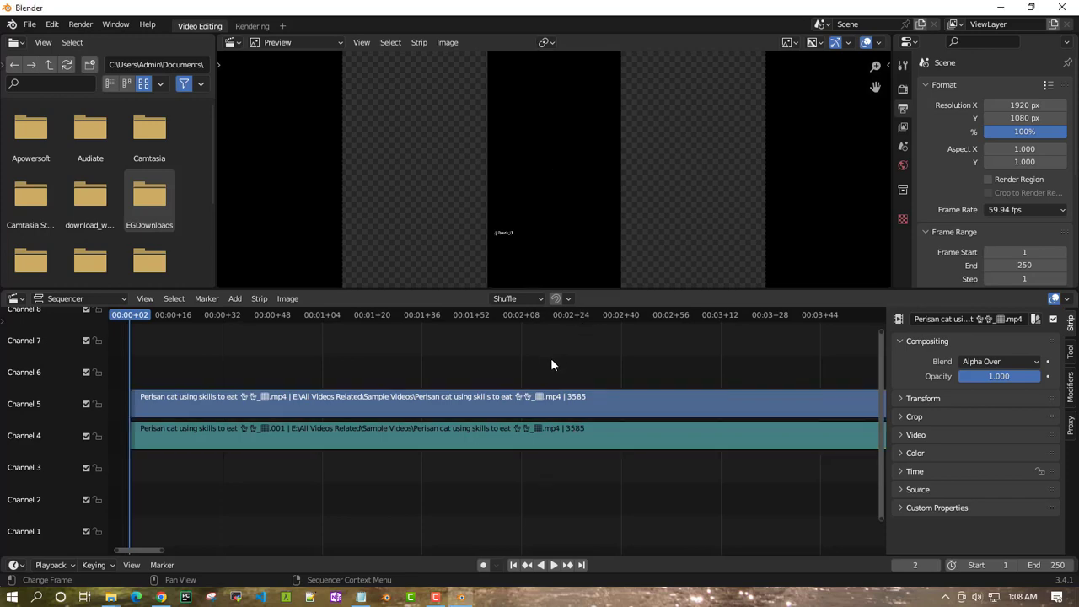
key(space)
key(space)
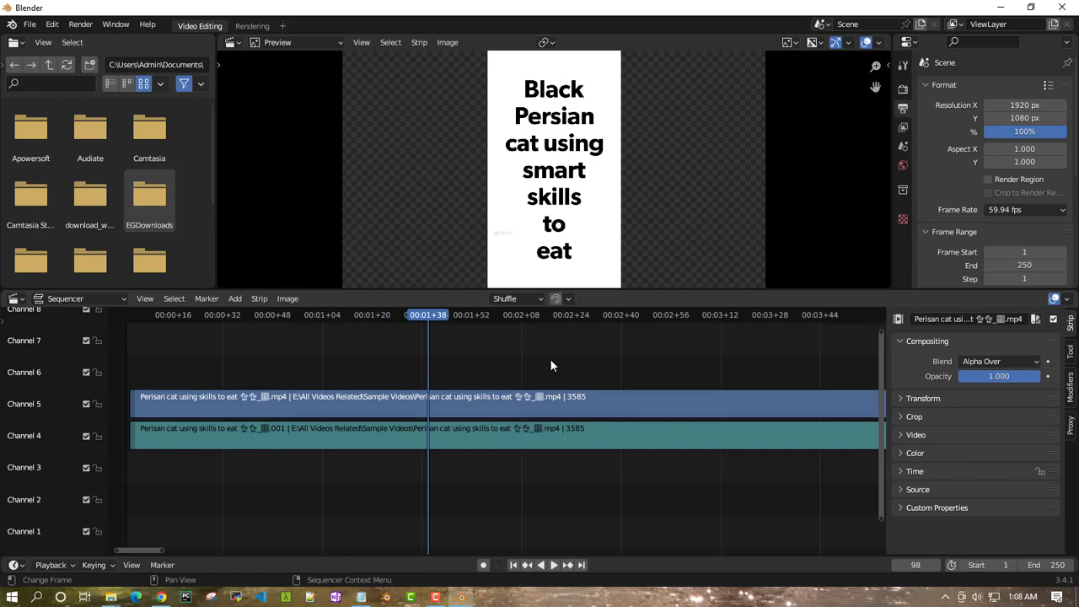
key(space)
key(space)
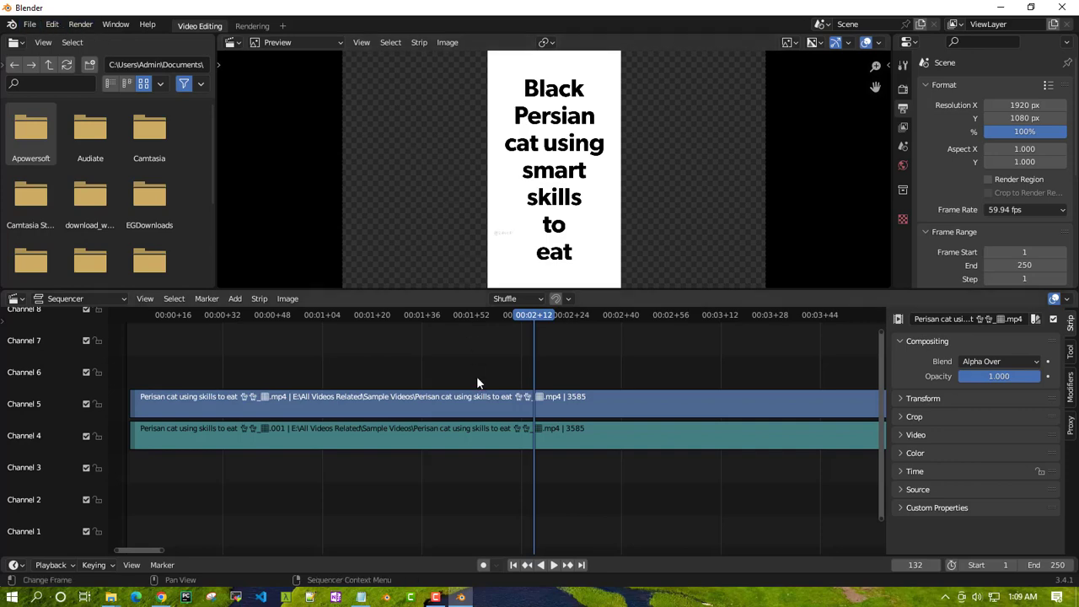
- In Edit > Preferences > Keymap, choose Tools for Spacebar Action, then close the window
click(51, 25)
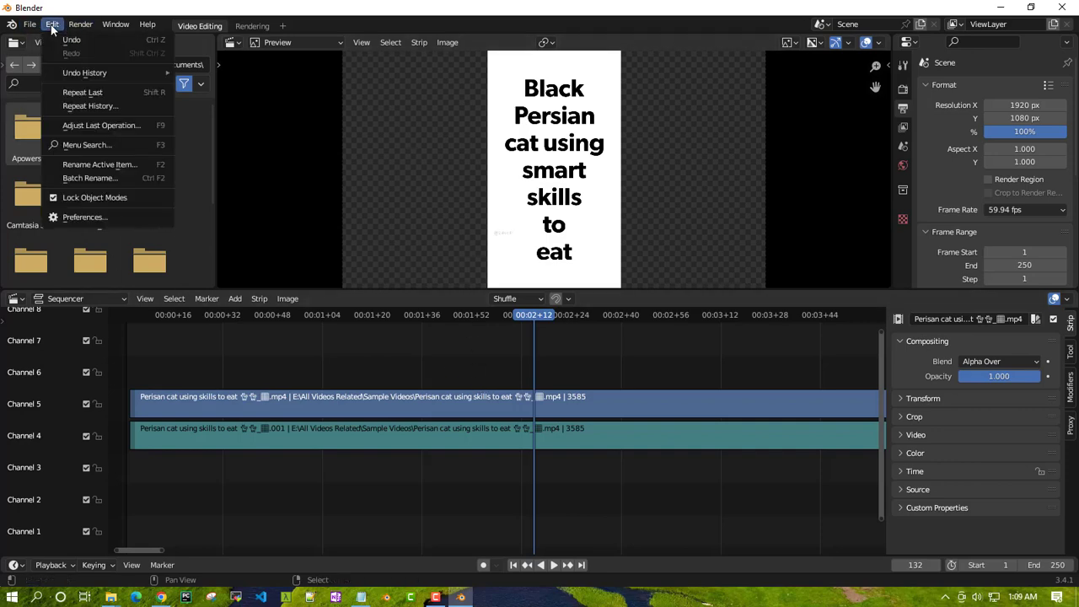
click(107, 221)
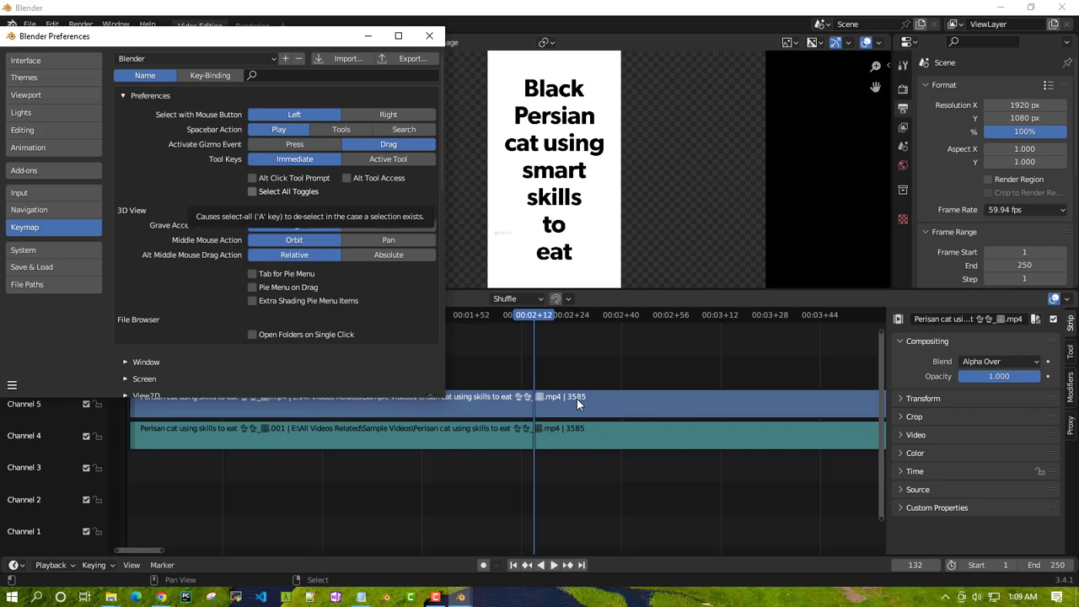
click(335, 128)
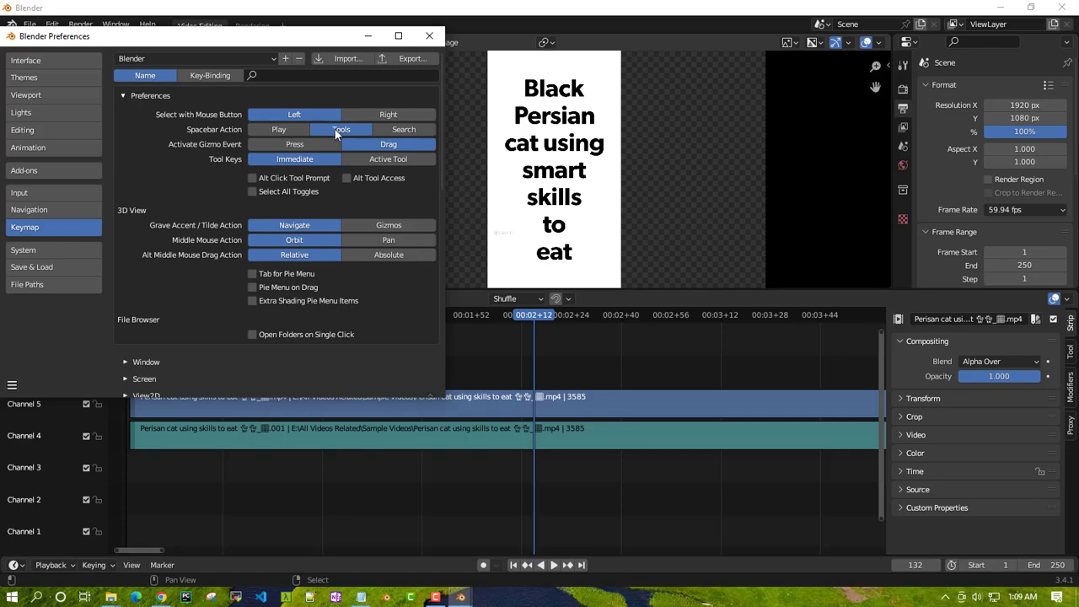
click(430, 35)
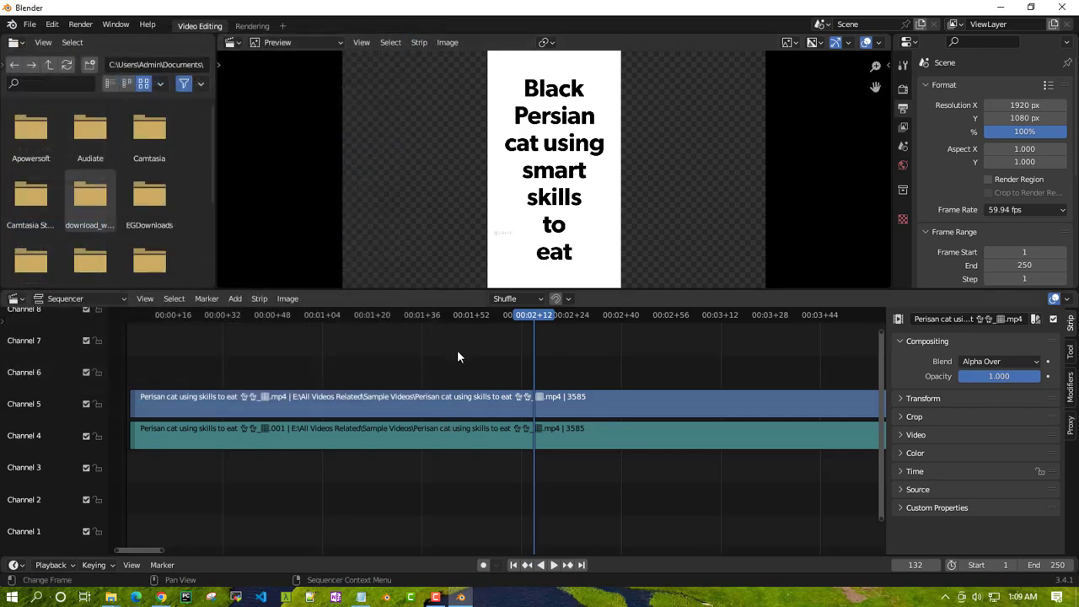
- Pick the Blade tool from the sequencer's spacebar tool popup
key(space)
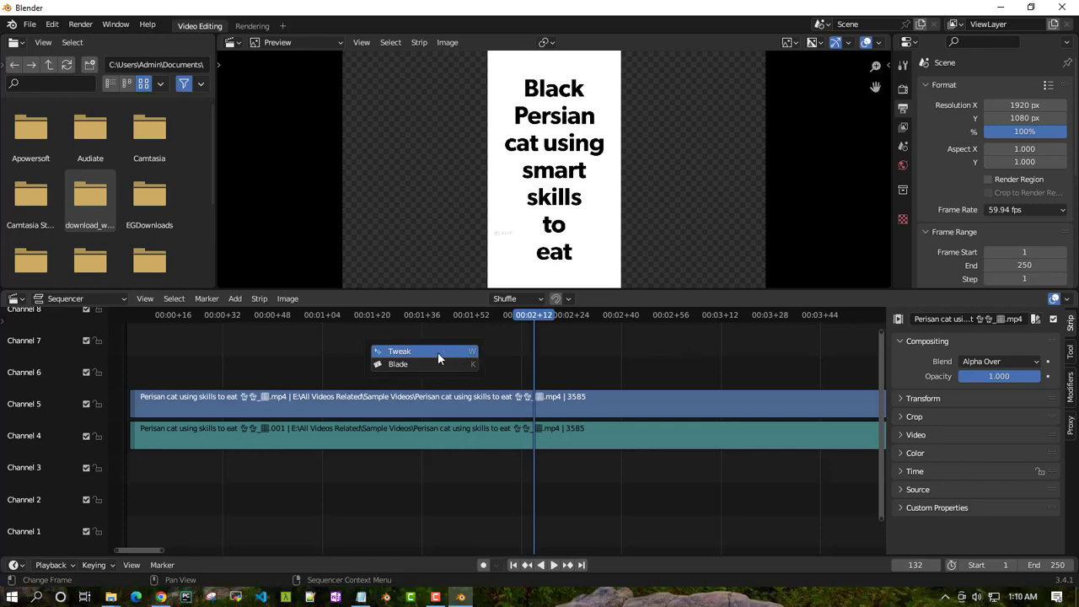
click(429, 366)
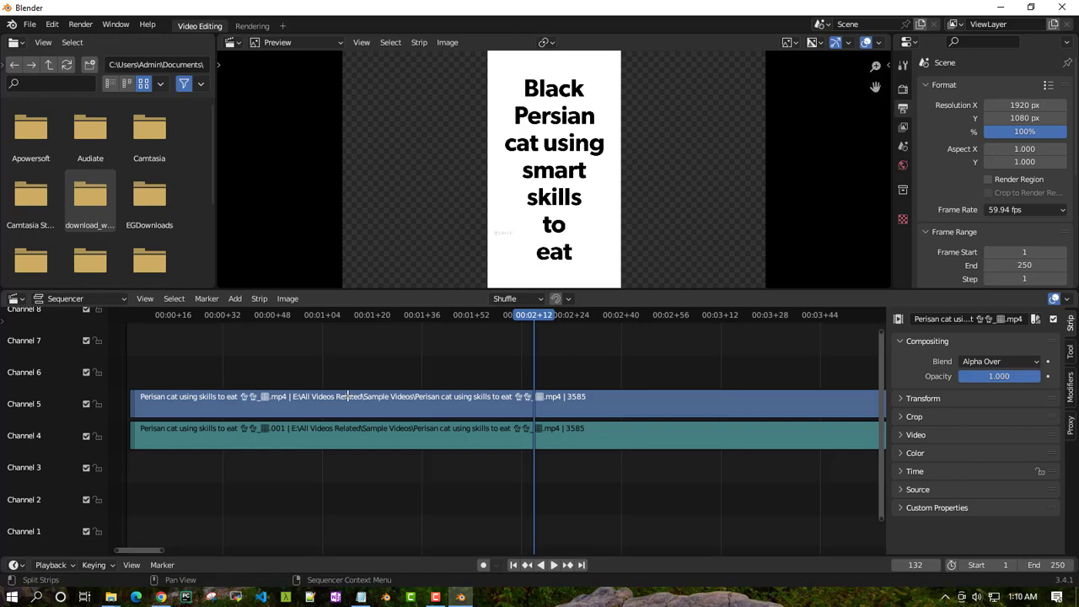
- Blade-cut the Channel 5 video strip at three points and the Channel 4 audio strip at two
click(384, 403)
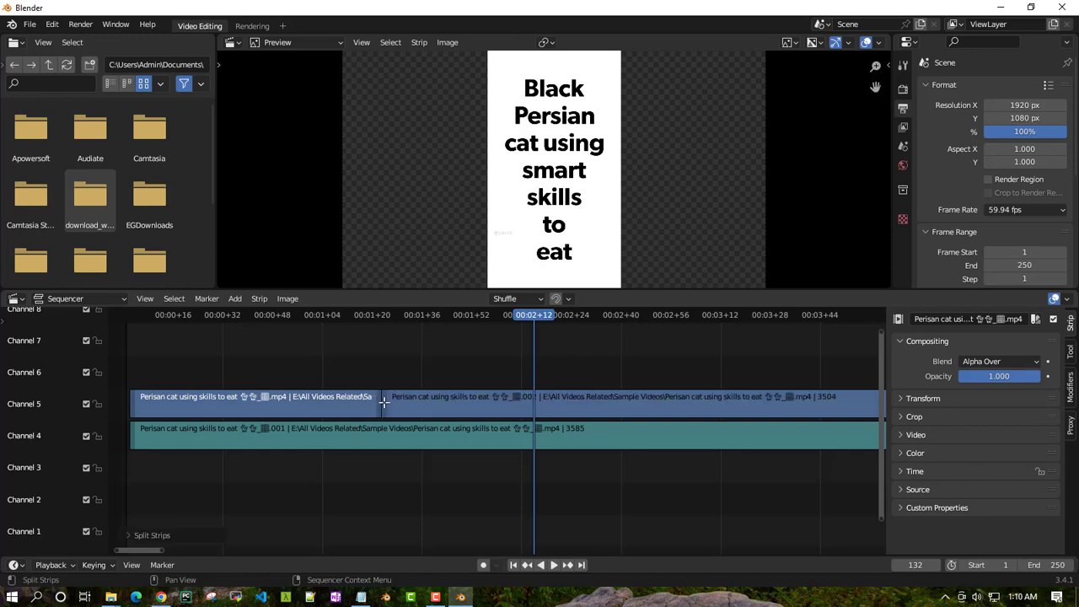
click(609, 405)
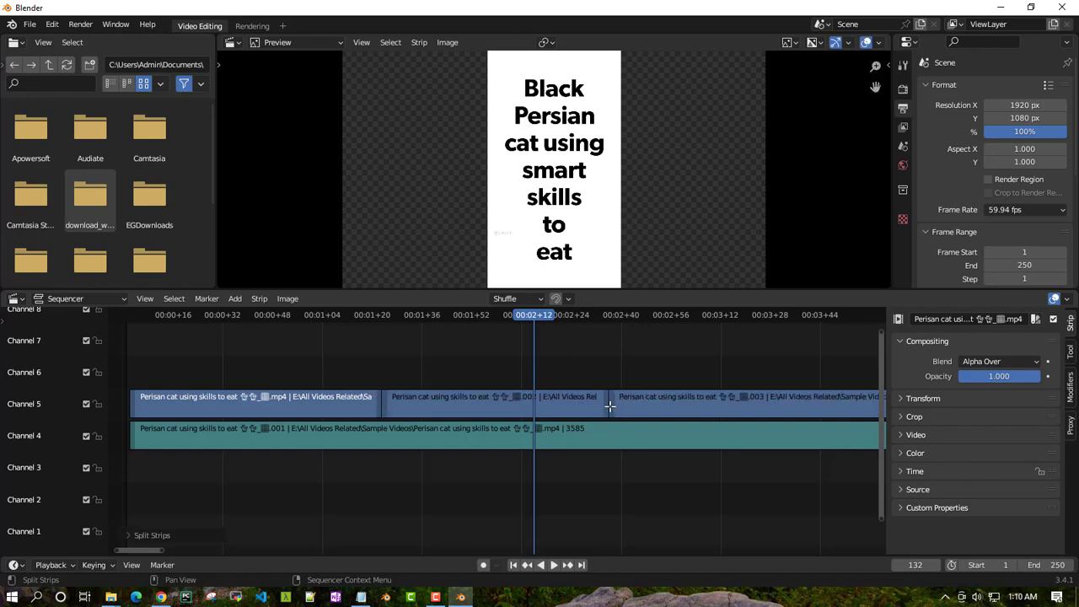
click(379, 430)
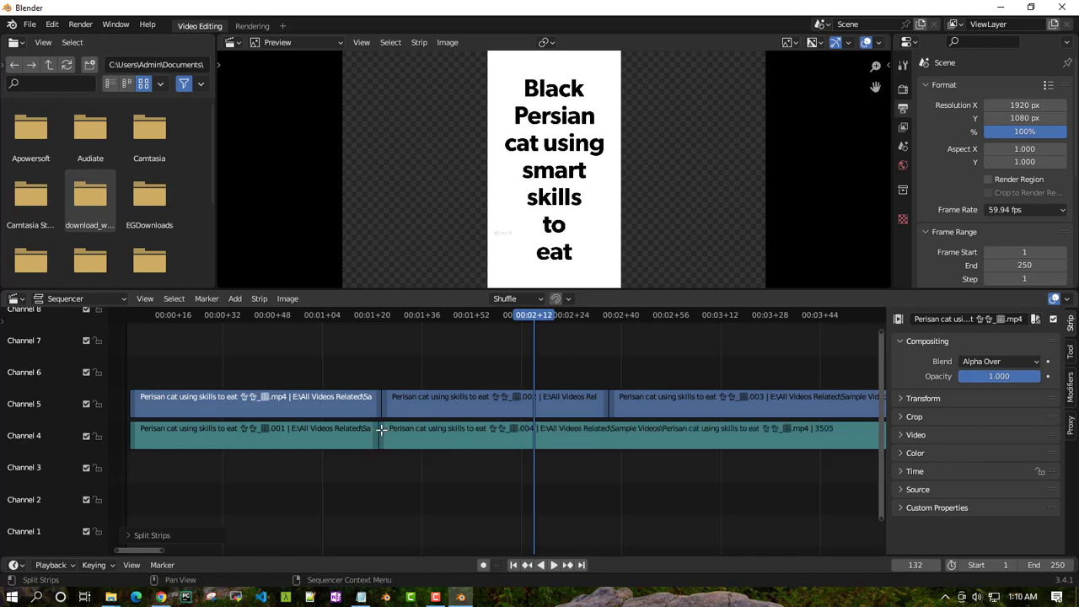
click(620, 434)
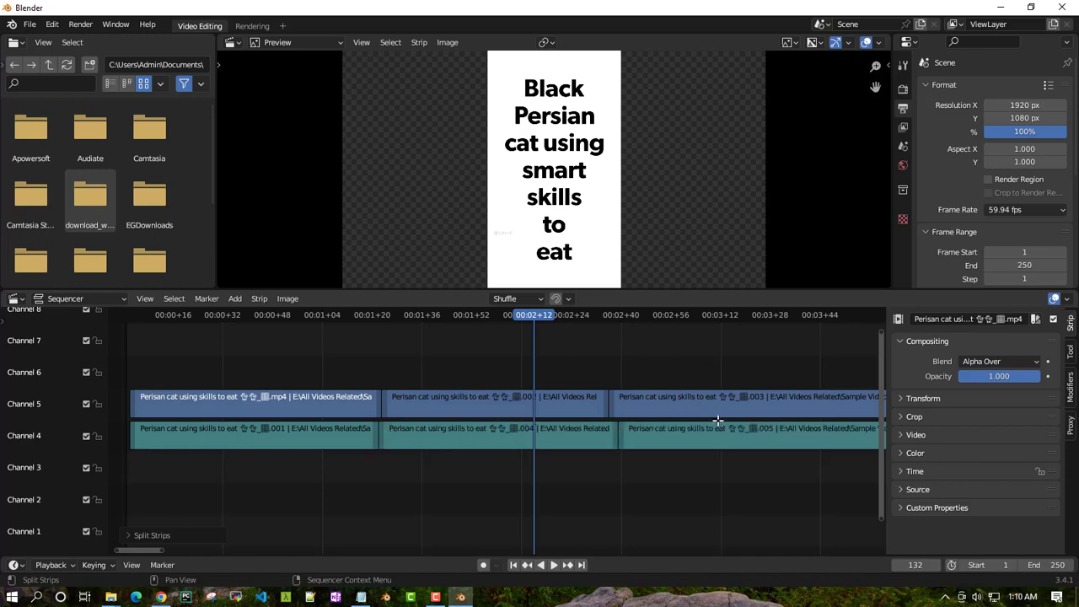
click(631, 404)
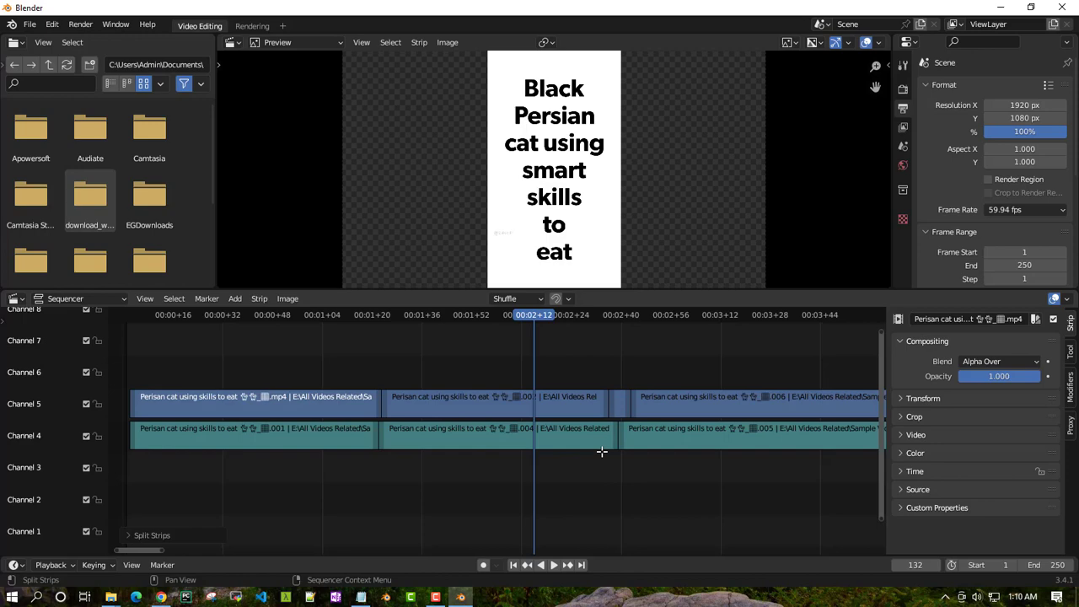
- Switch back to the Tweak tool and slightly nudge the .006 and .002 strip pieces
key(shift+space)
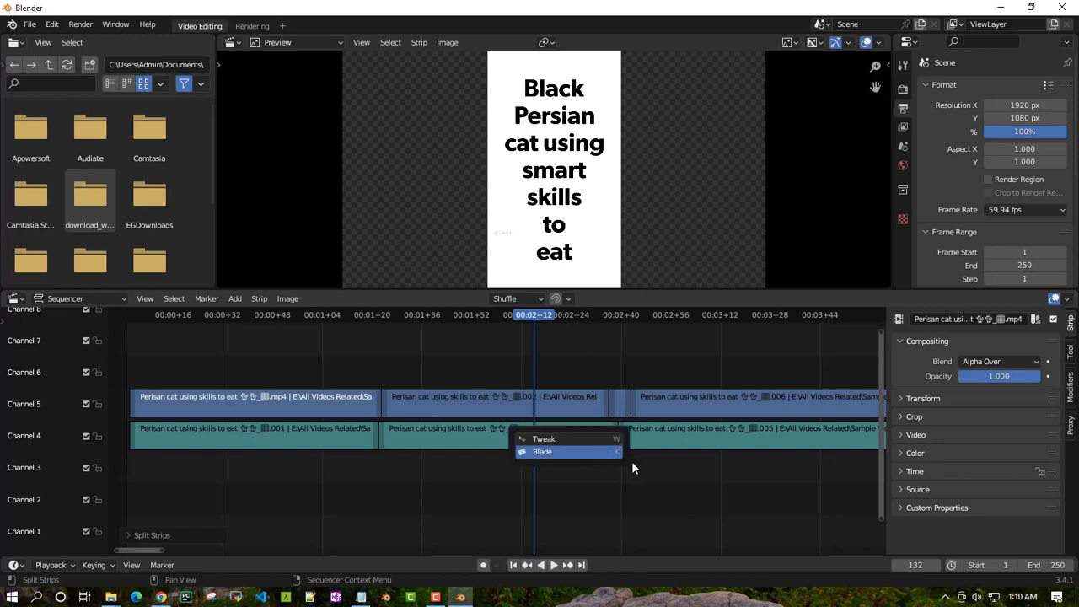
key(shift+space)
key(Escape)
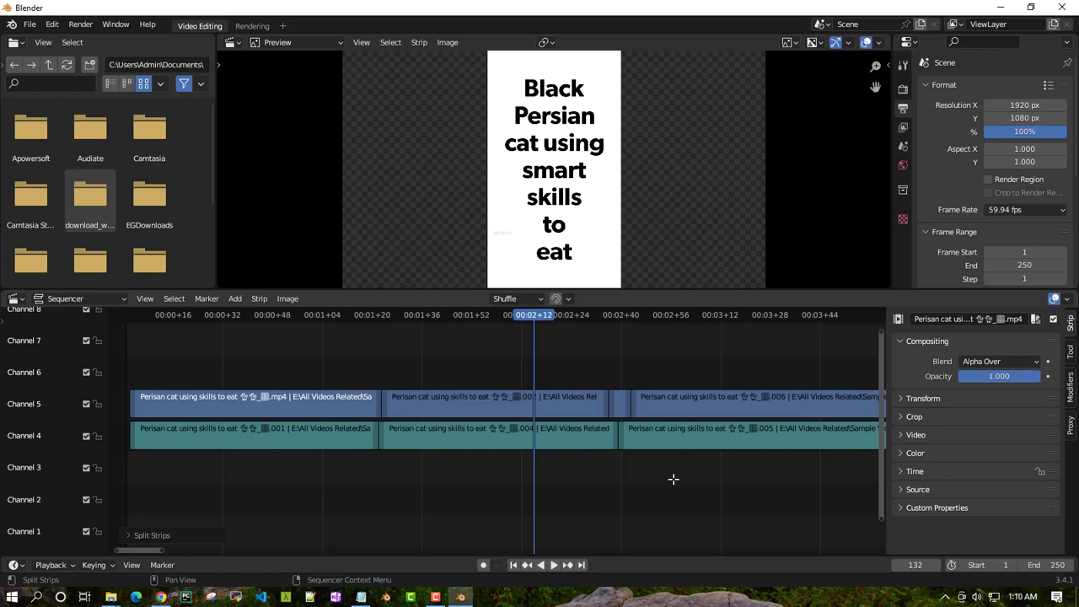
key(shift+space)
key(w)
click(656, 407)
mouse_move(656, 408)
mouse_down()
mouse_move(700, 408)
mouse_move(666, 407)
mouse_up()
mouse_move(568, 401)
mouse_down()
mouse_move(514, 402)
mouse_move(588, 402)
mouse_move(568, 403)
mouse_up()
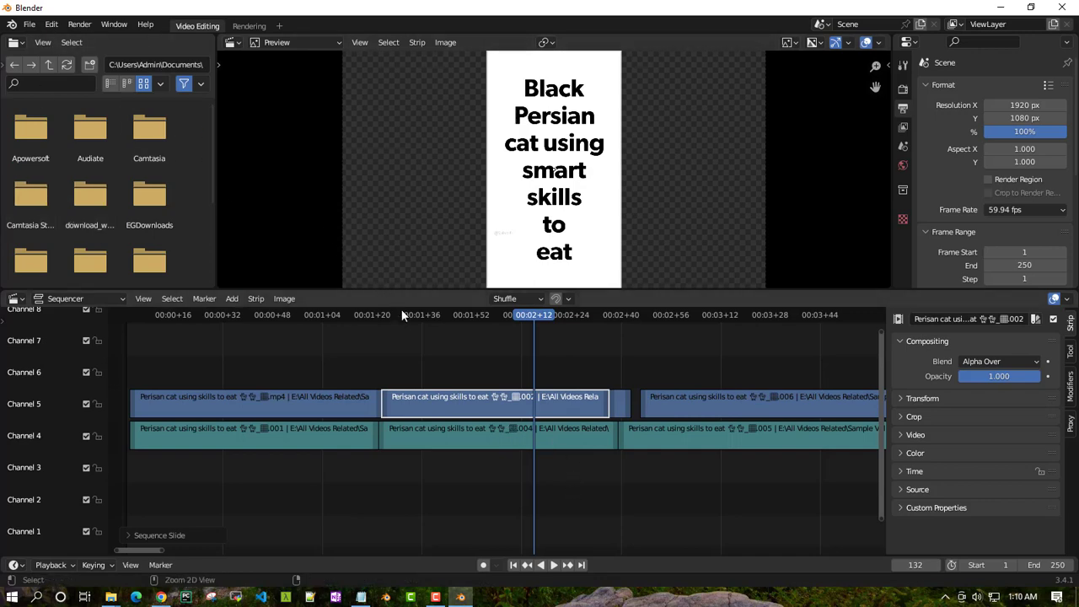
- In Edit > Preferences > Keymap, change Spacebar Action to Search, then close the window
click(28, 24)
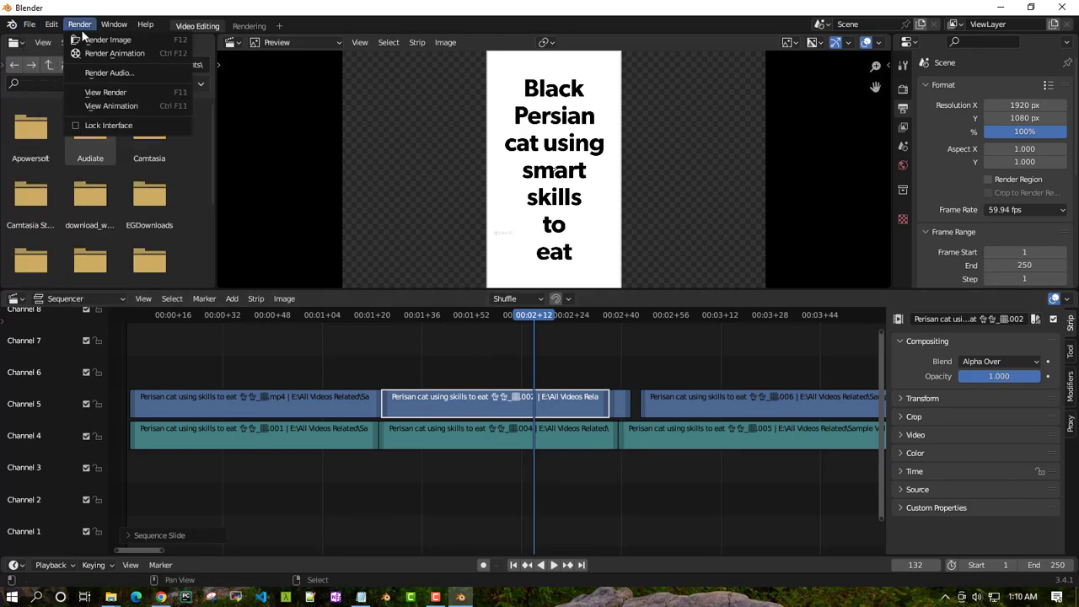
click(51, 25)
click(51, 26)
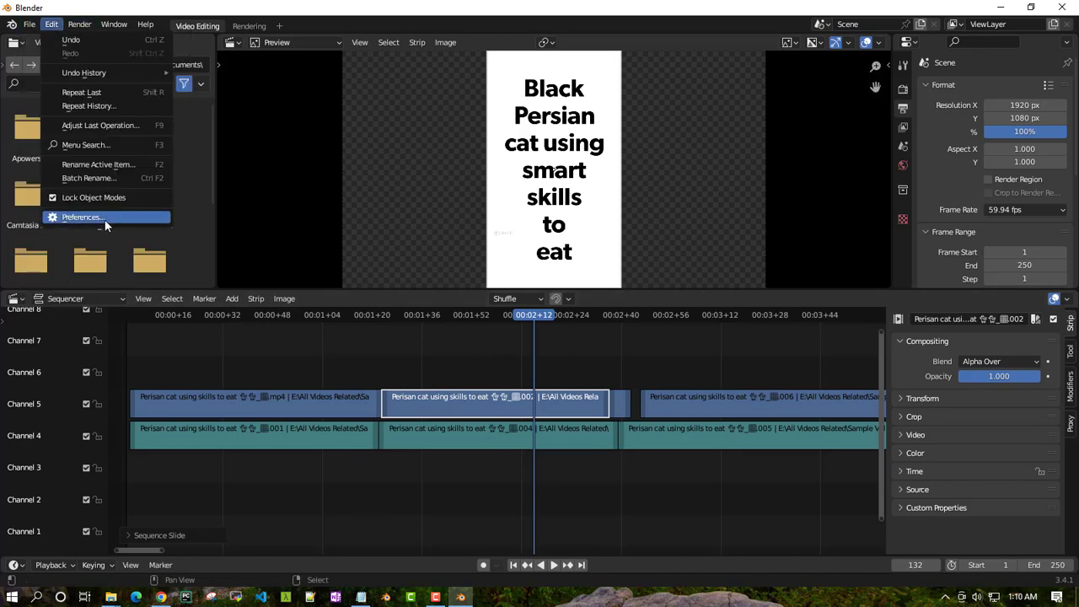
click(104, 217)
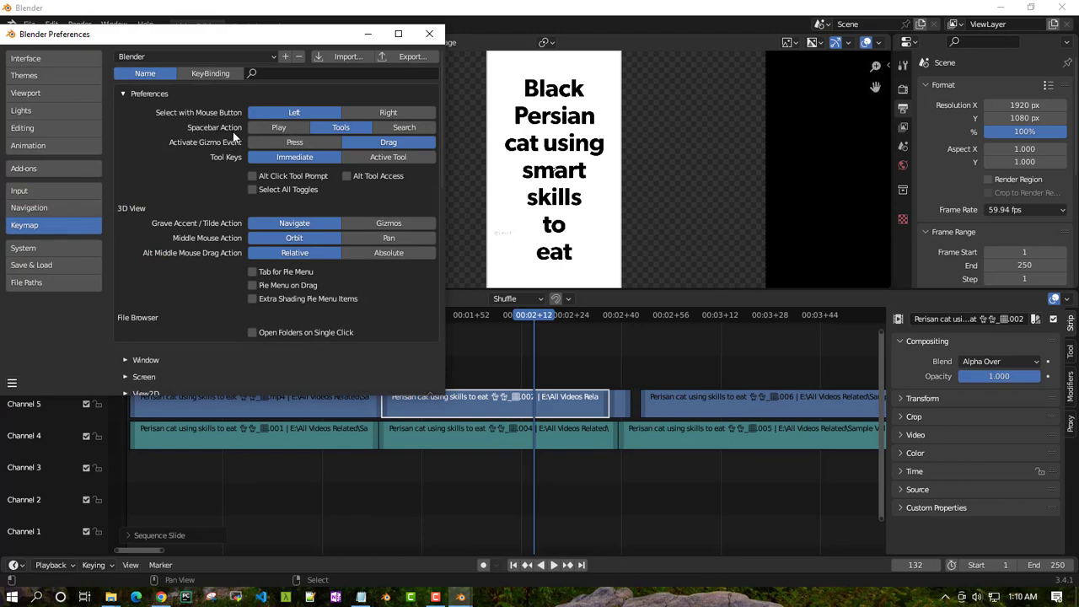
click(410, 129)
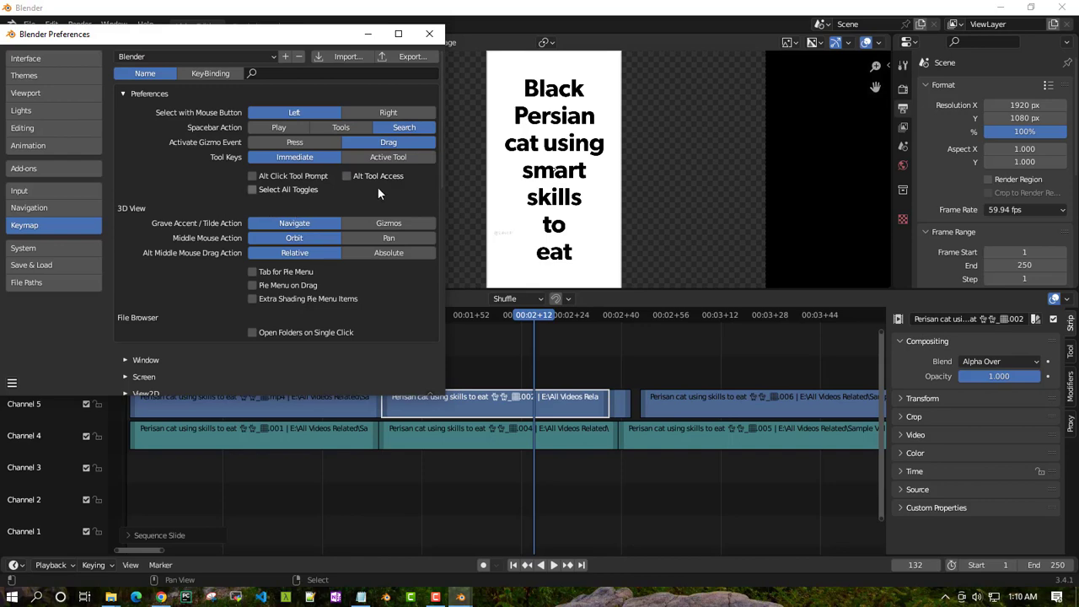
click(430, 35)
- Deselect the Channel 5 strip and open the F3 operator search with an empty query
click(305, 339)
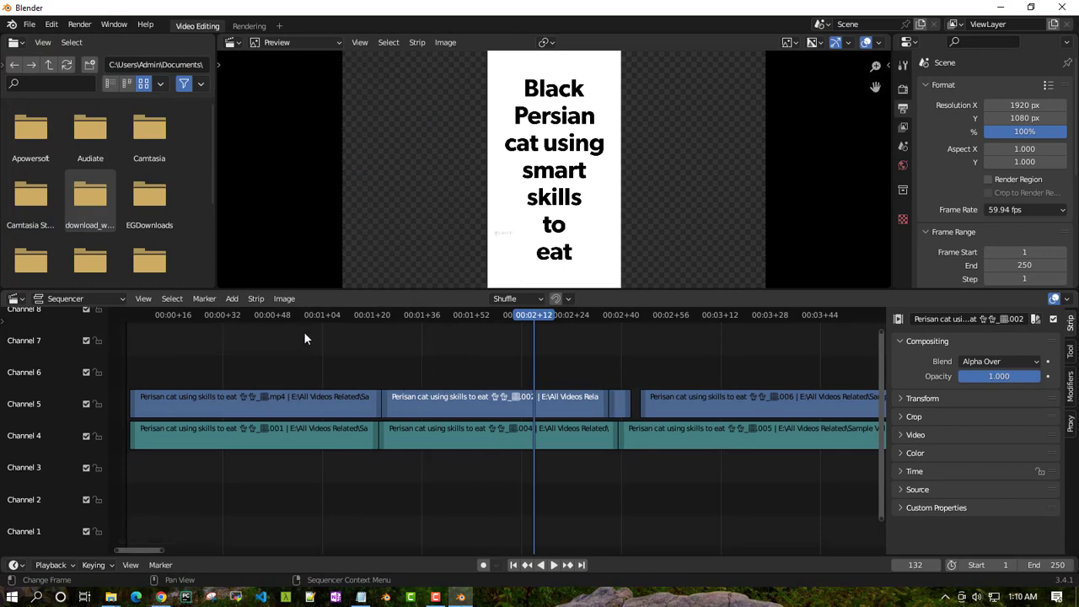
key(F3)
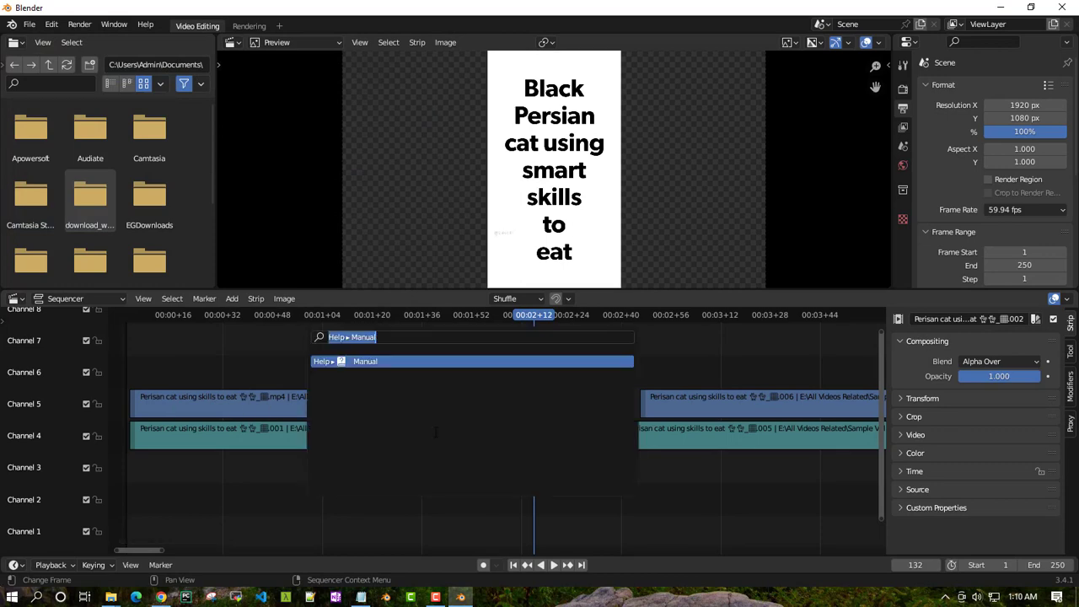
key(BackSpace)
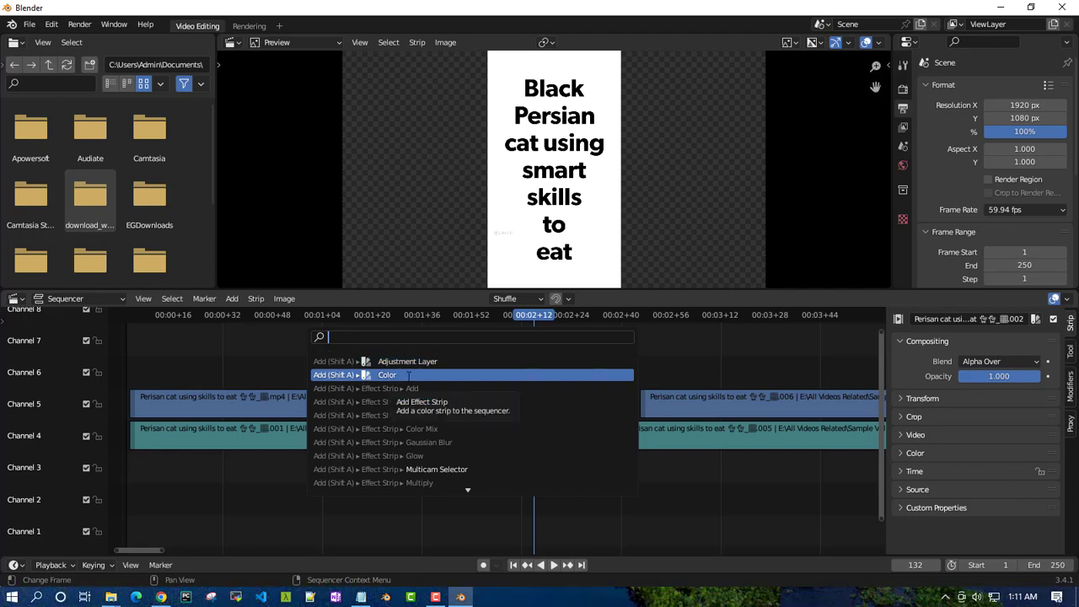
- Search for 'add', browse the matching commands, then clear the query
text(add)
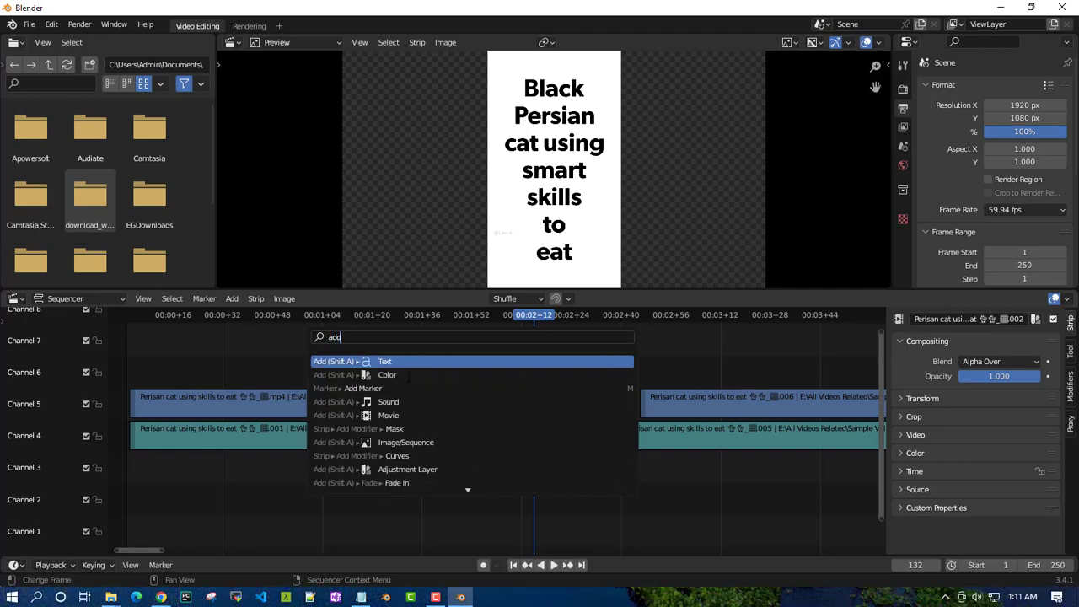
scroll(409, 378, down, 18)
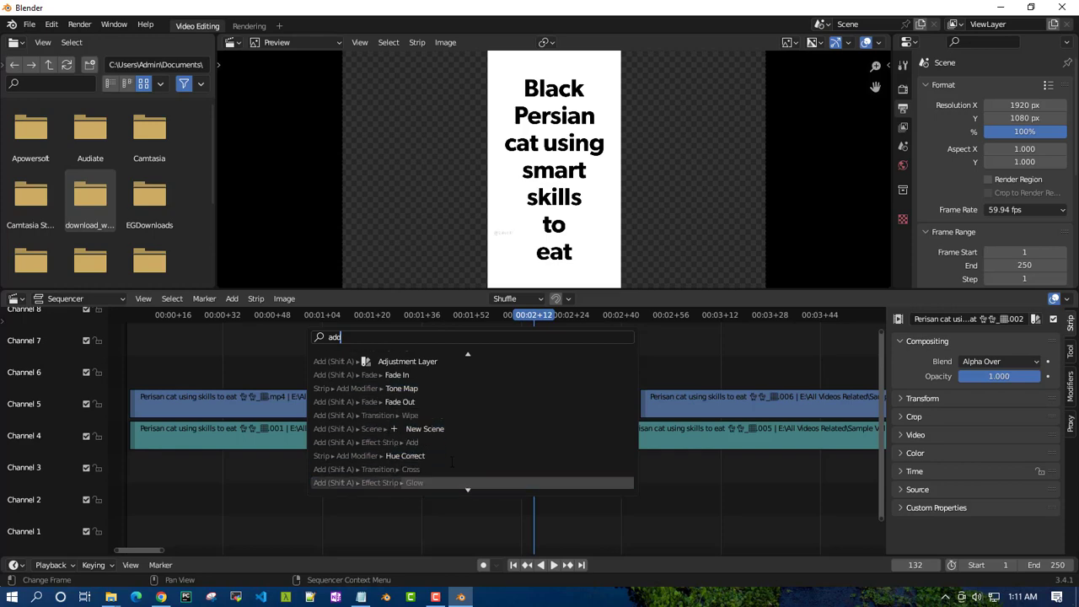
scroll(439, 422, up, 5)
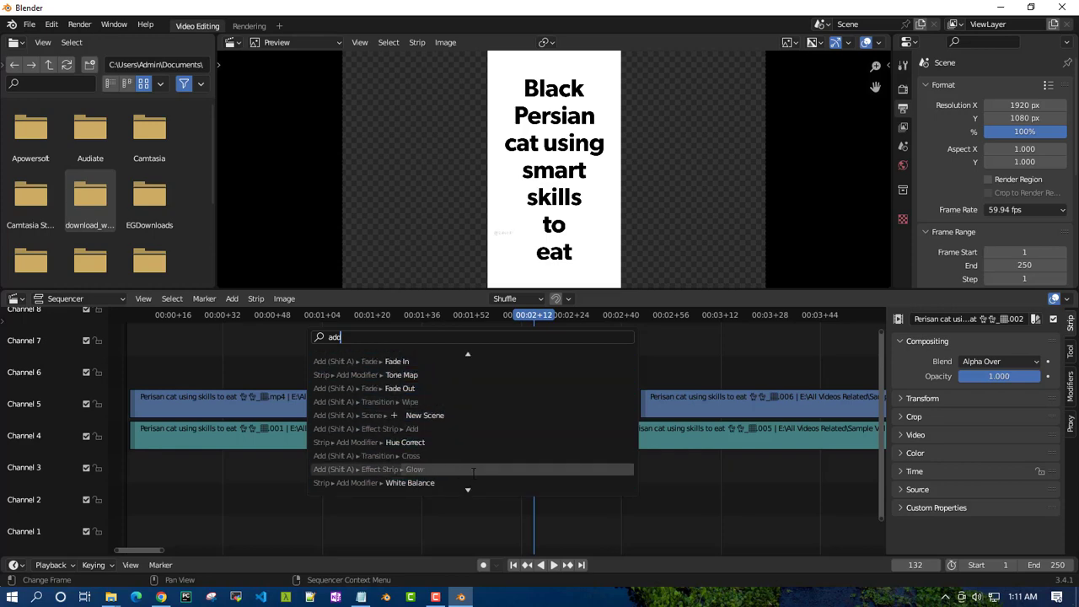
scroll(464, 480, down, 7)
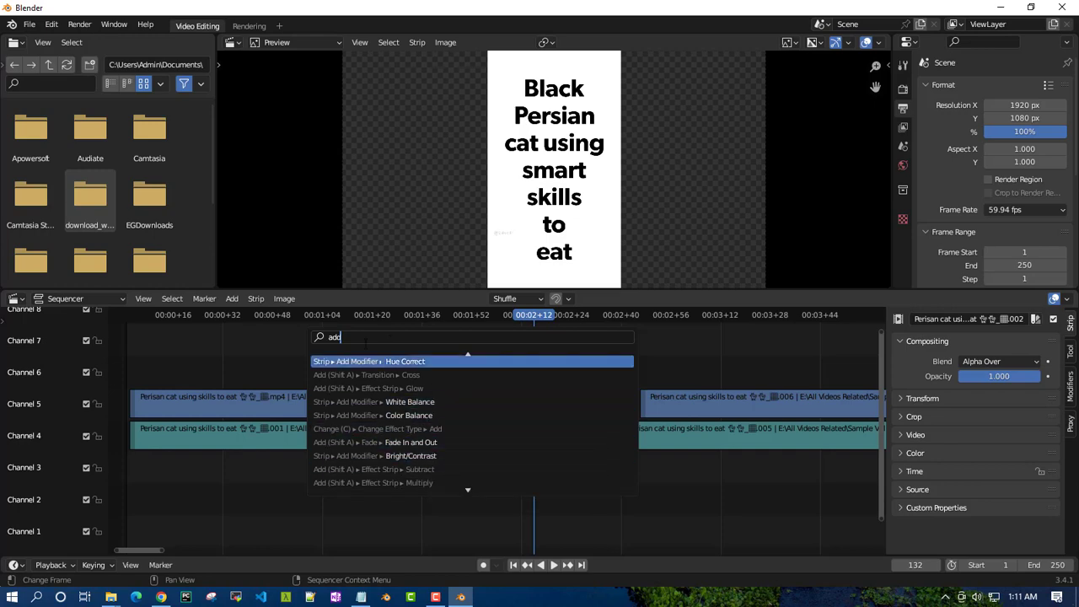
key(ctrl+a)
key(BackSpace)
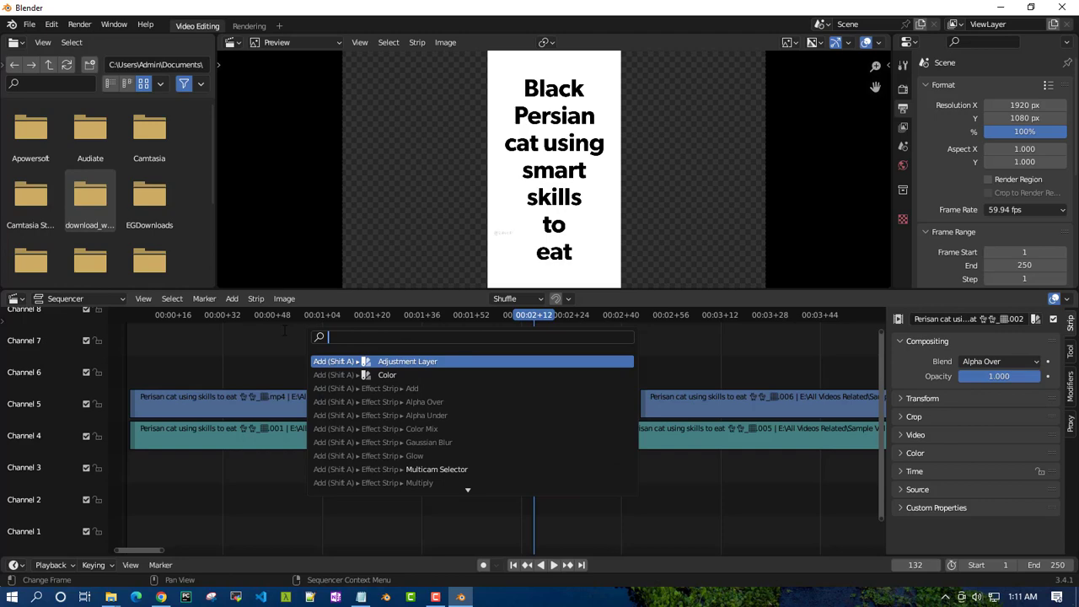
- Search for 'delete', clear it, browse the full command list, and dismiss the search
text(d)
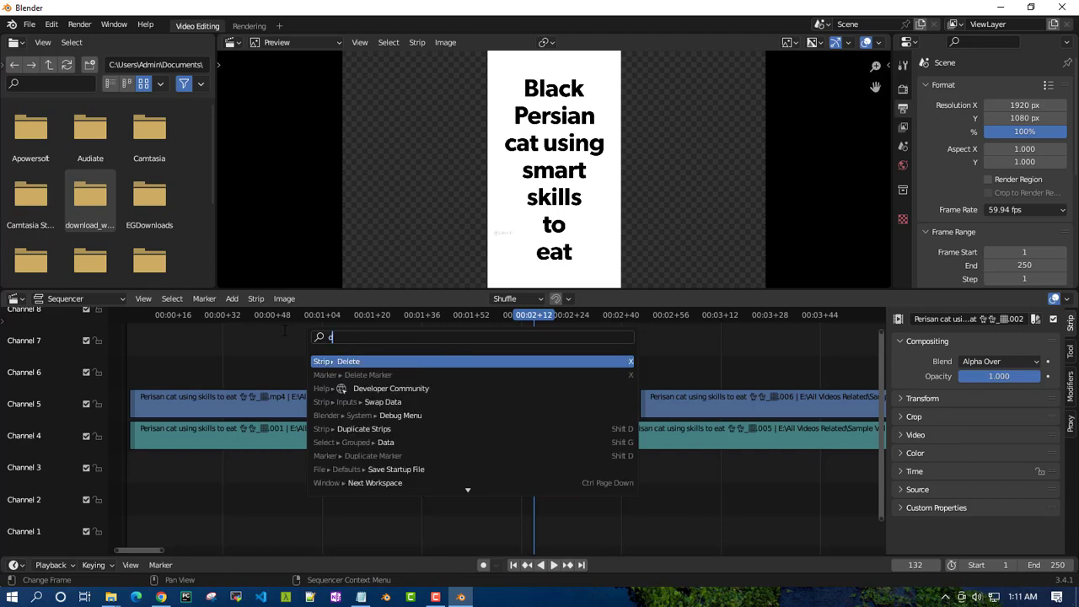
text(elete)
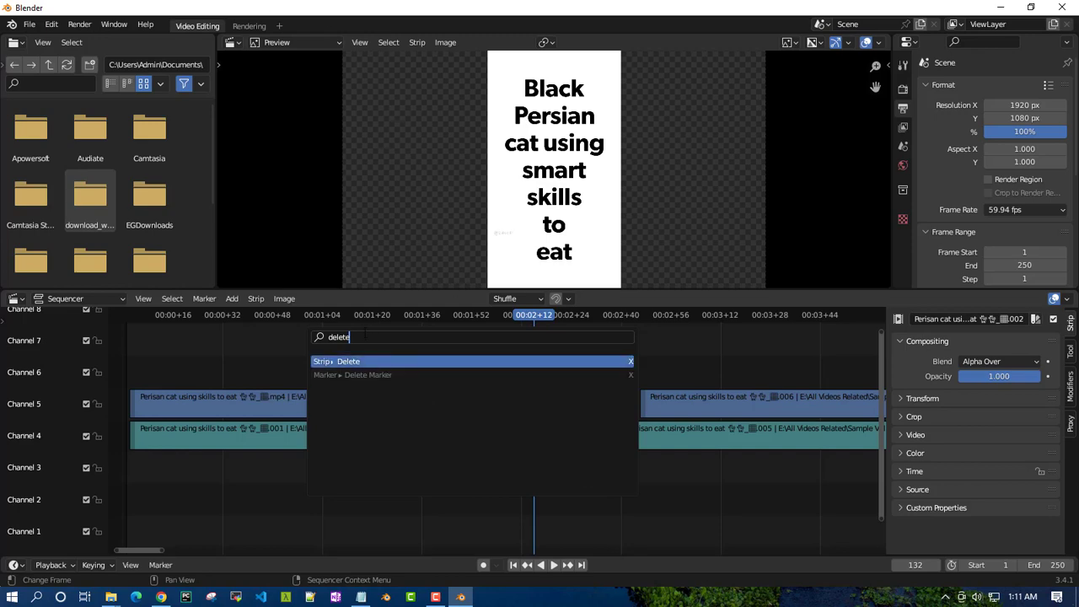
key(ctrl+a)
key(BackSpace)
scroll(464, 459, down, 20)
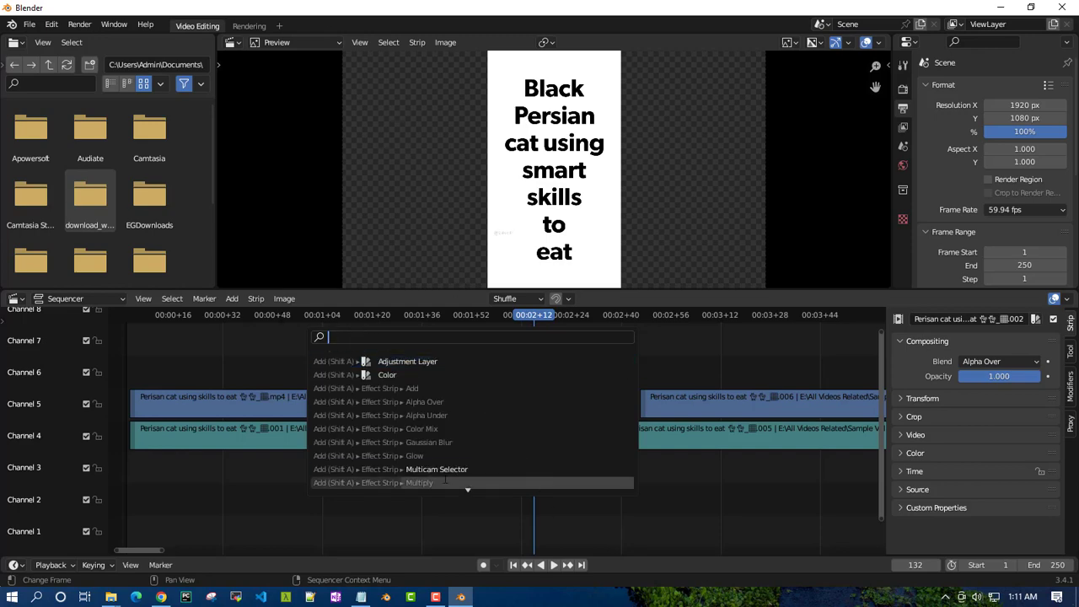
scroll(464, 460, down, 3)
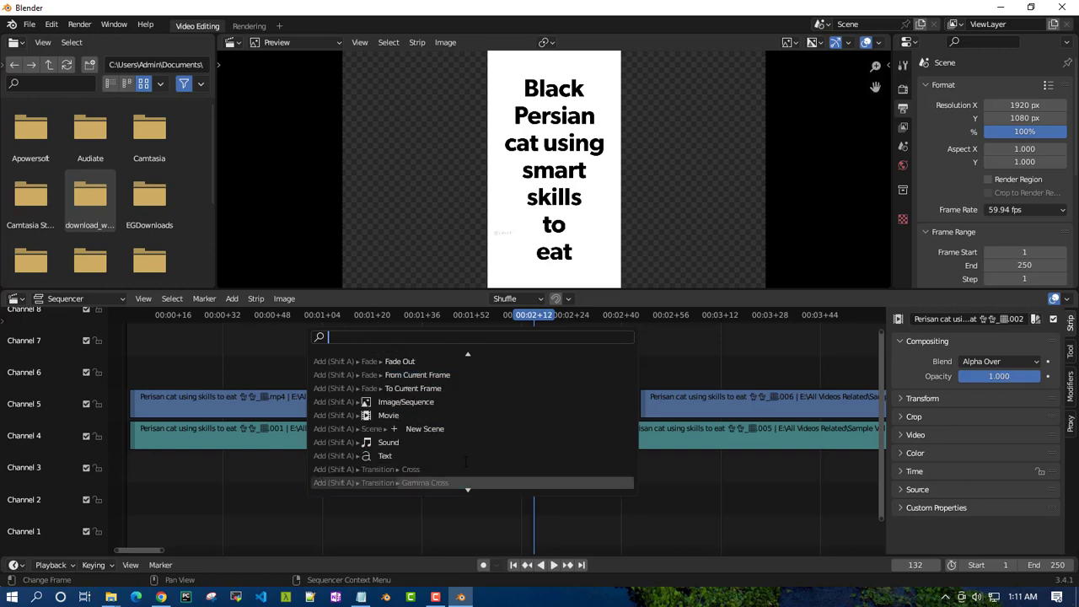
scroll(465, 461, up, 3)
scroll(472, 460, down, 9)
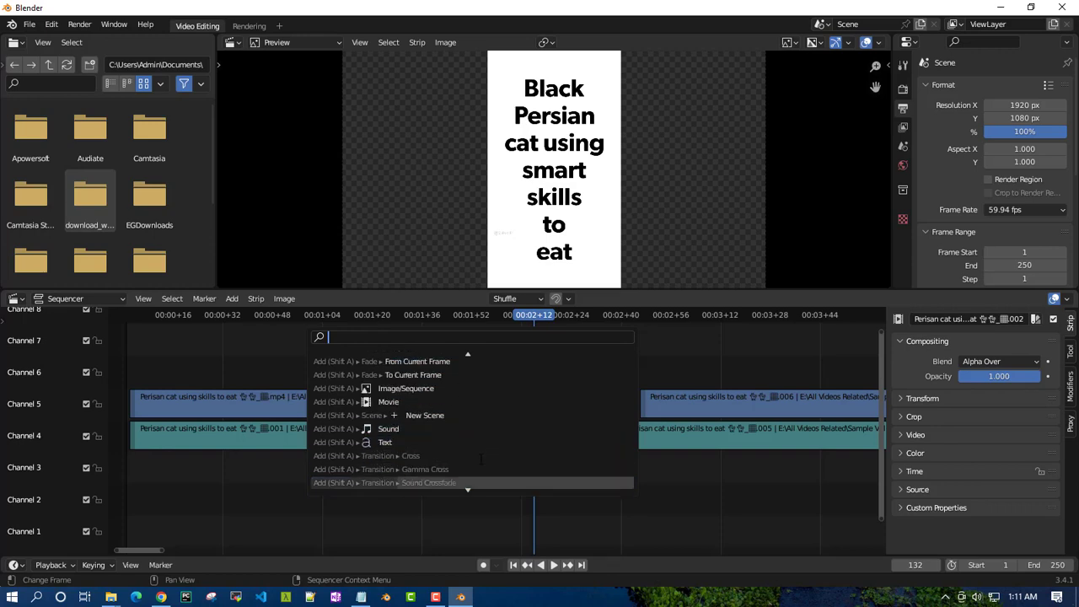
scroll(481, 460, up, 1)
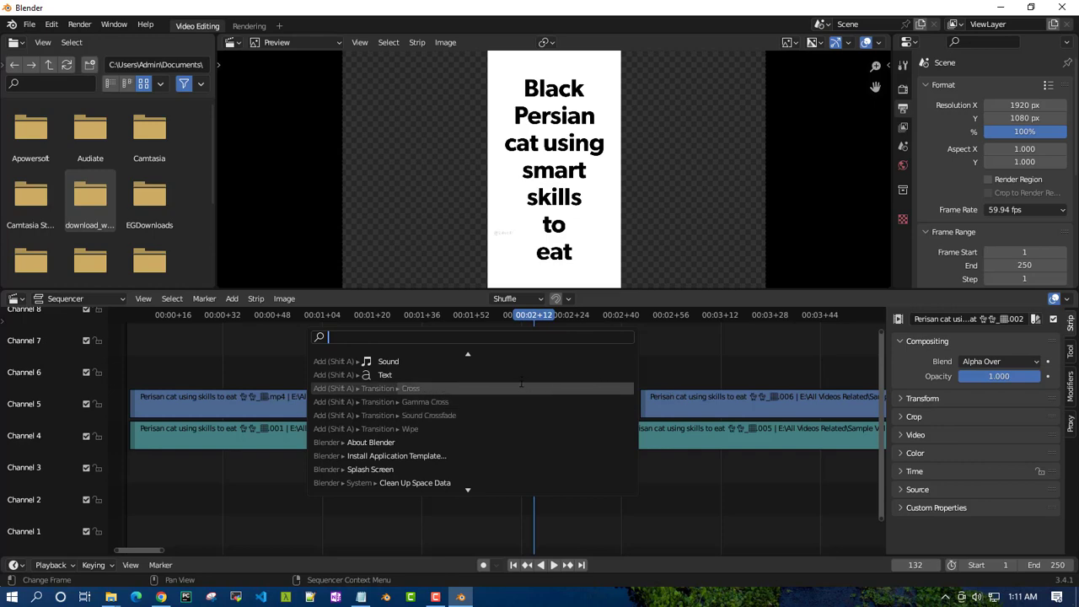
scroll(554, 390, up, 5)
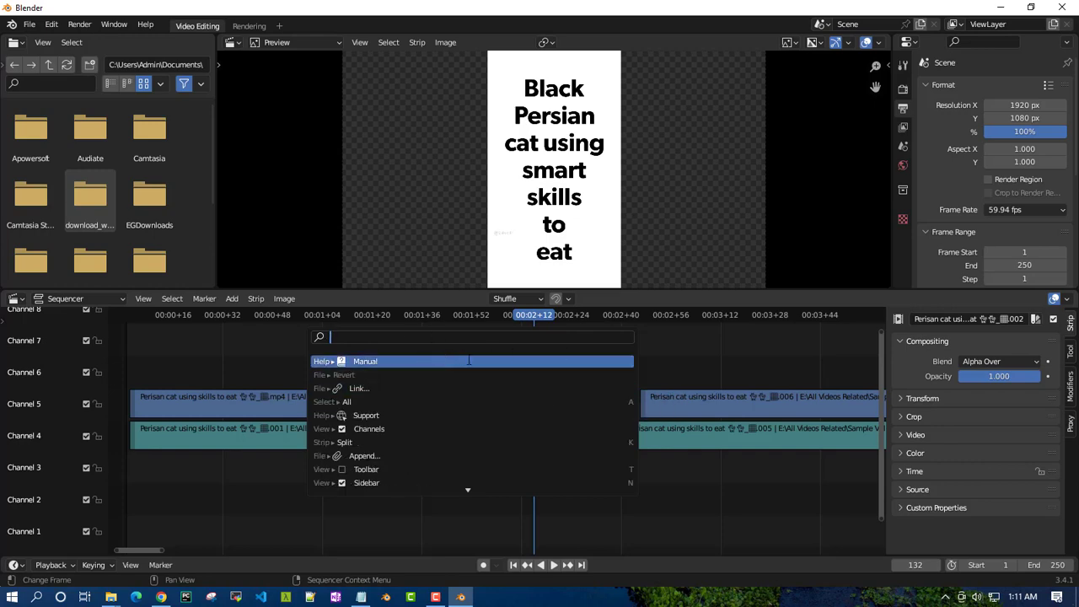
key(Escape)
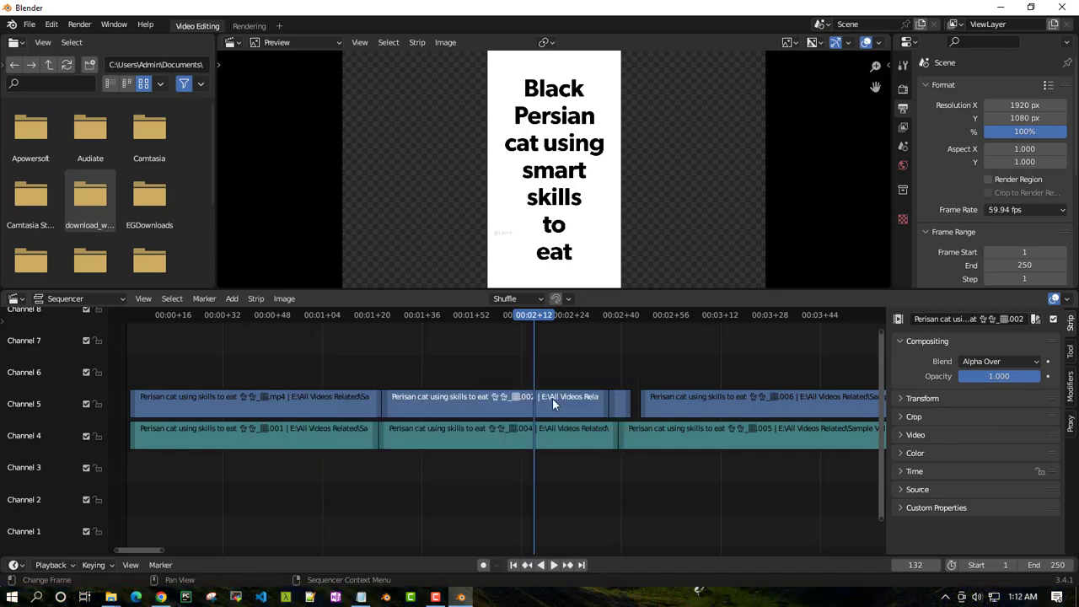
- Reopen the operator search, clear the previous query, and close it without running anything
key(F3)
key(BackSpace)
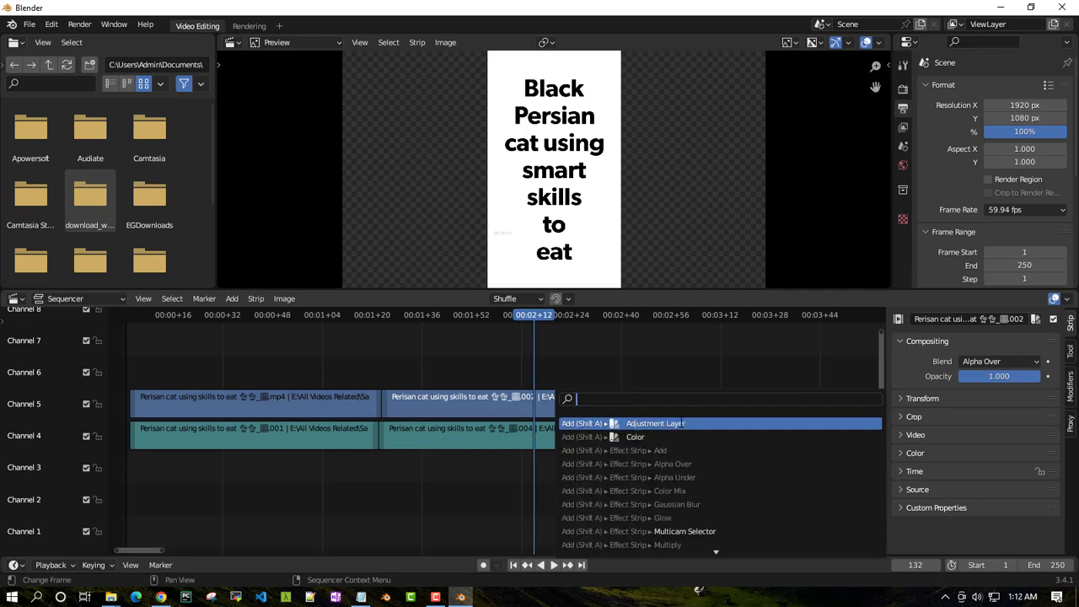
key(Escape)
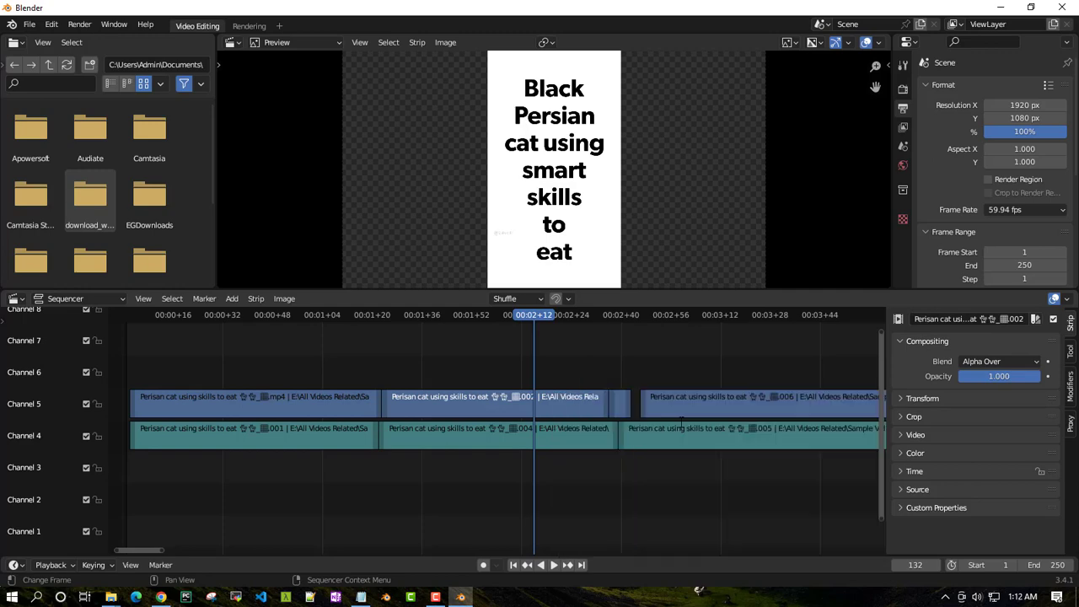